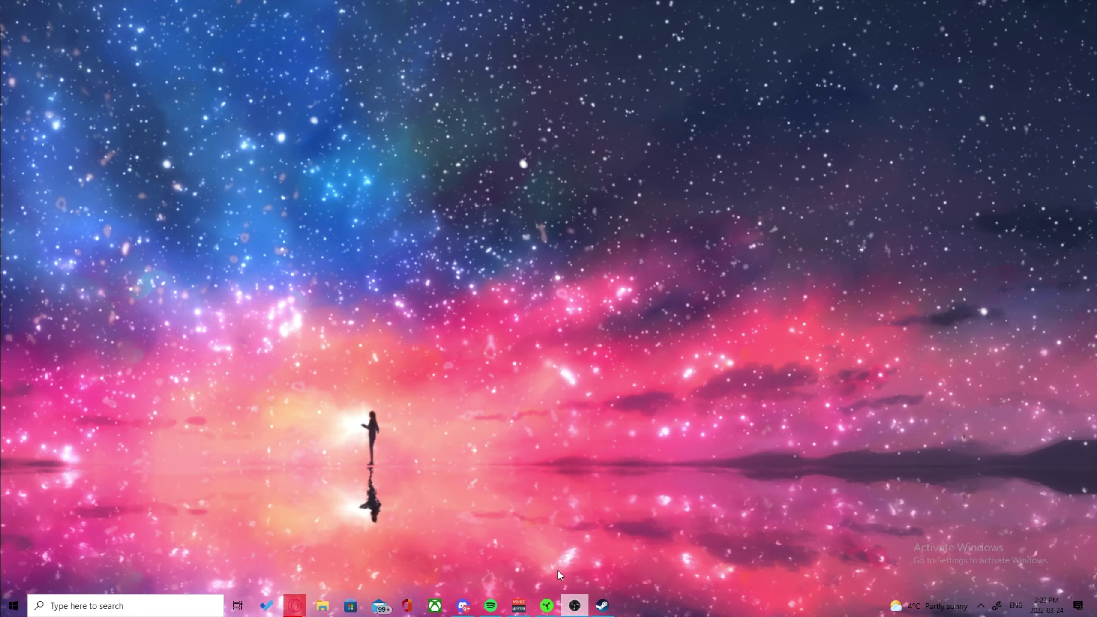
# Switch to Steam and launch Aim Lab from its library page.
pyautogui.click(602, 605)
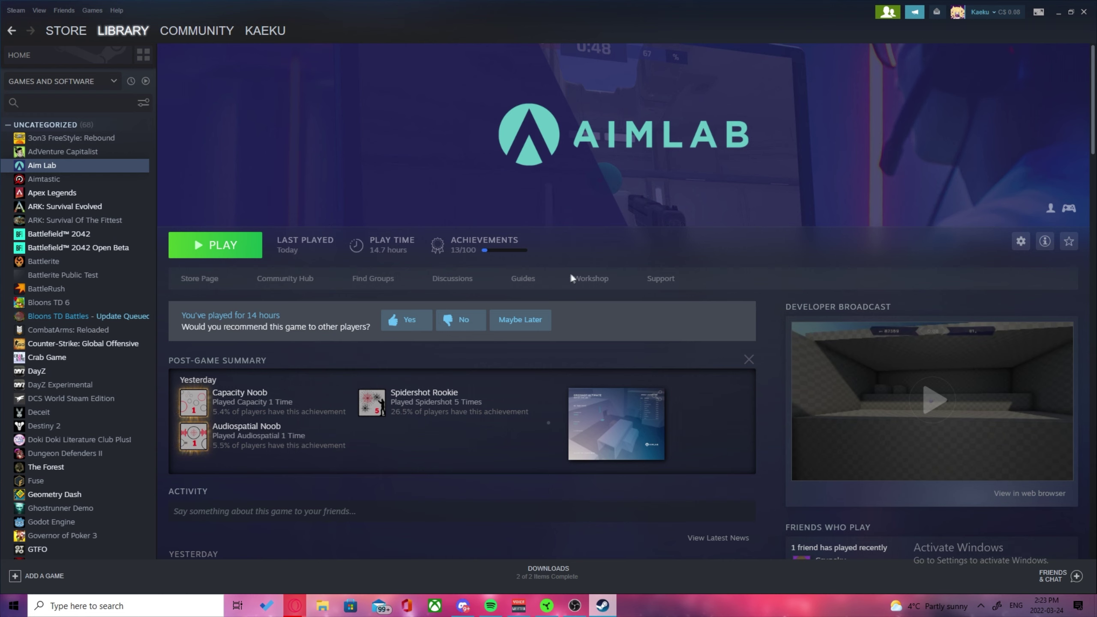
pyautogui.press('super')
pyautogui.press('super')
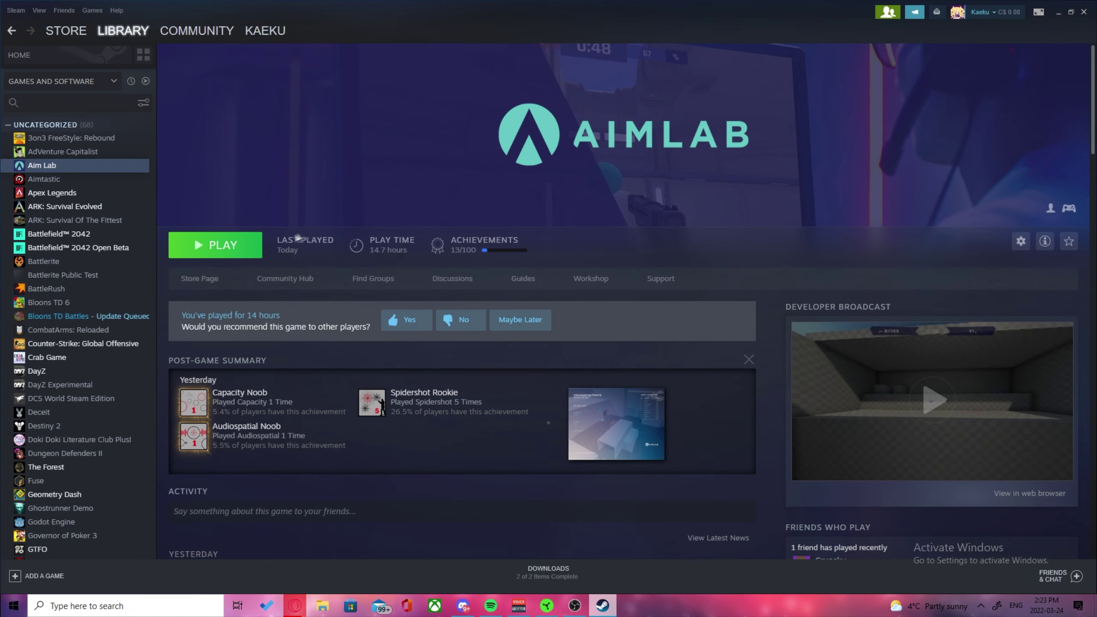
pyautogui.click(235, 248)
# Launch VALORANT and open its general settings to check the aim sensitivity.
pyautogui.press('super')
pyautogui.write('val')
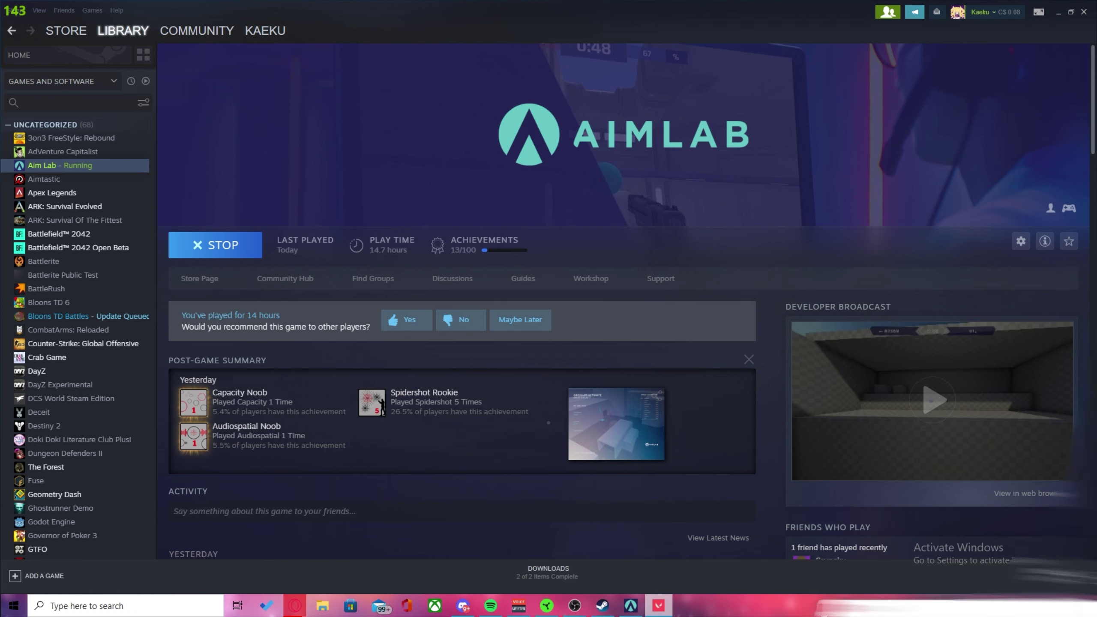
pyautogui.press('super')
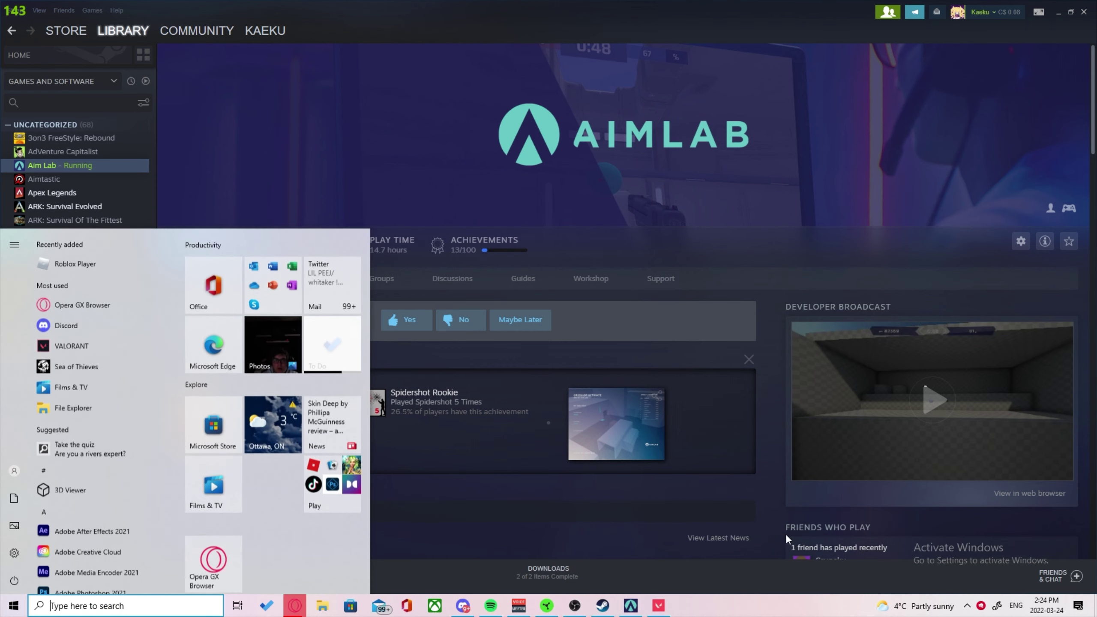
pyautogui.click(659, 607)
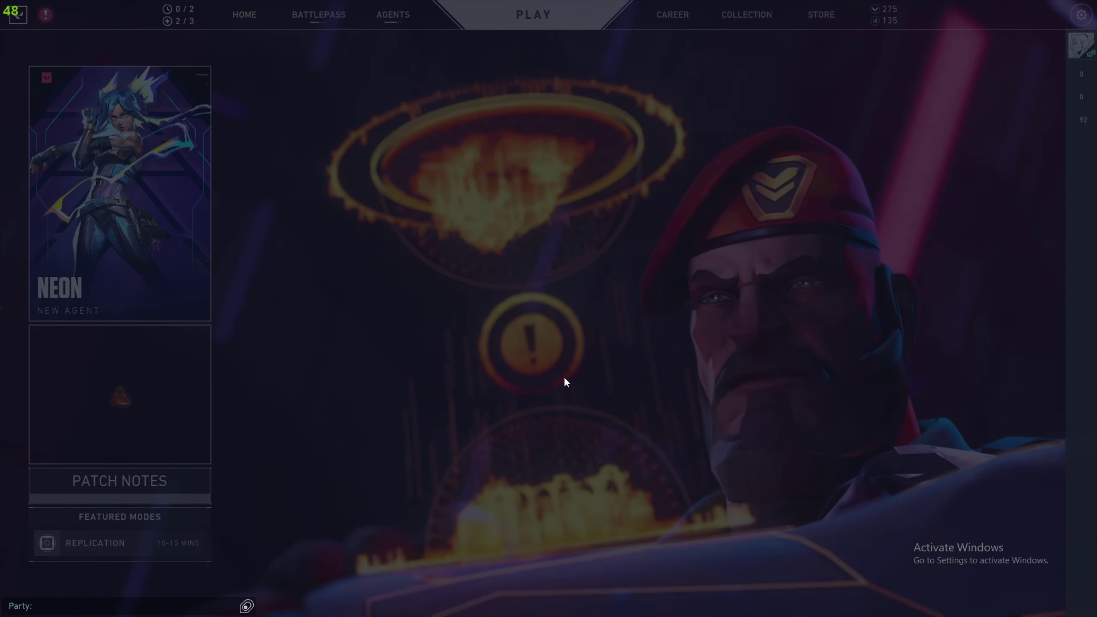
pyautogui.press('Escape')
pyautogui.click(549, 235)
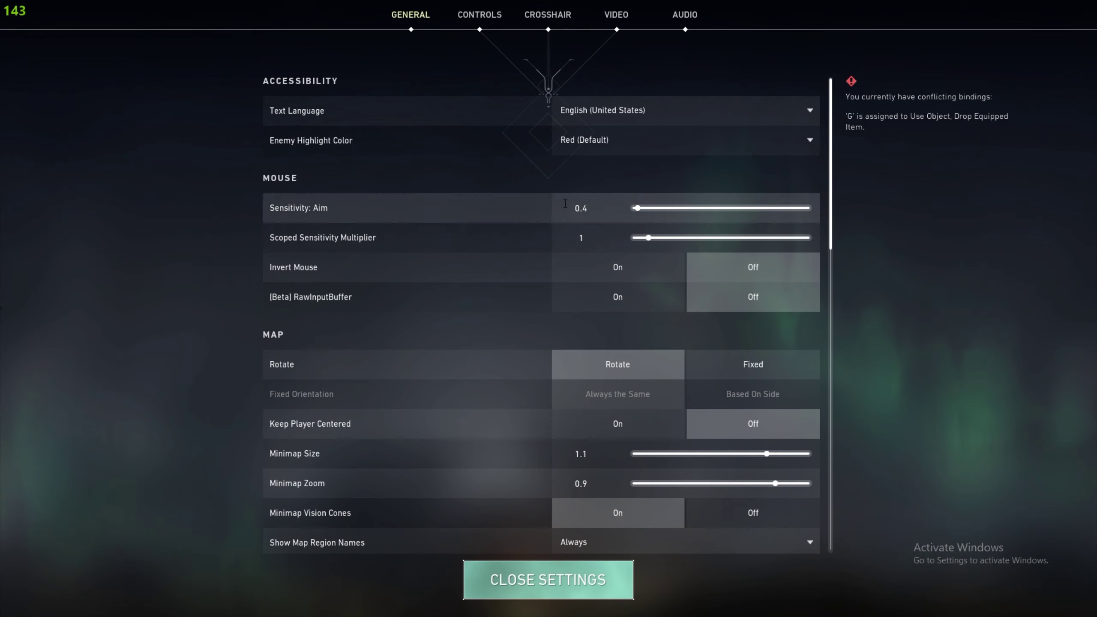
# Switch from VALORANT to Aim Lab and open its control settings.
pyautogui.press('super')
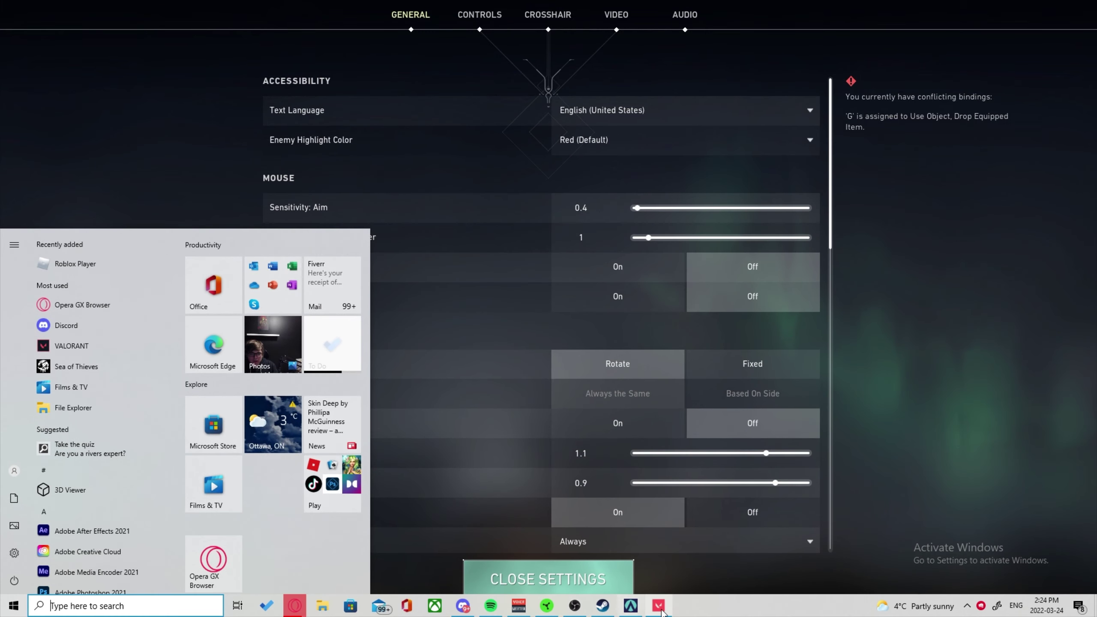
pyautogui.rightClick(662, 607)
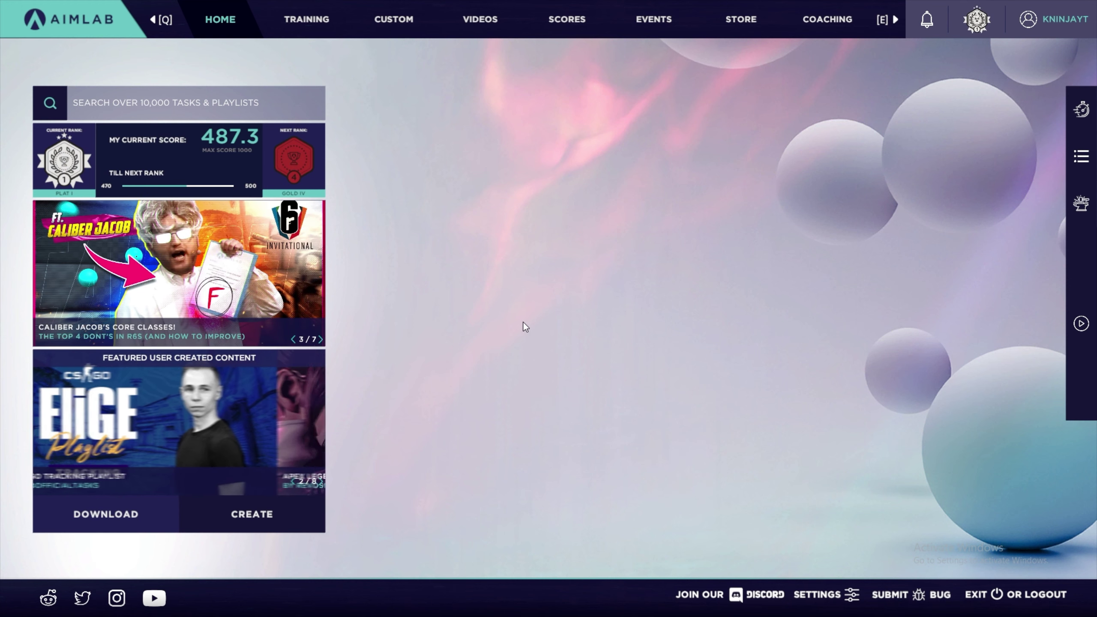
pyautogui.click(821, 595)
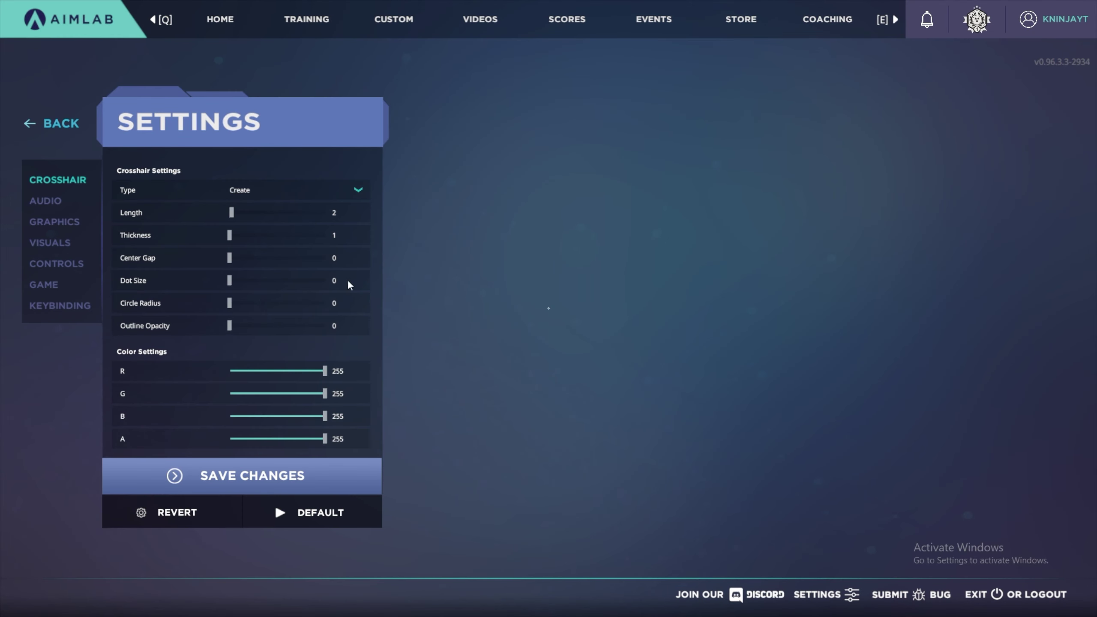
pyautogui.click(57, 263)
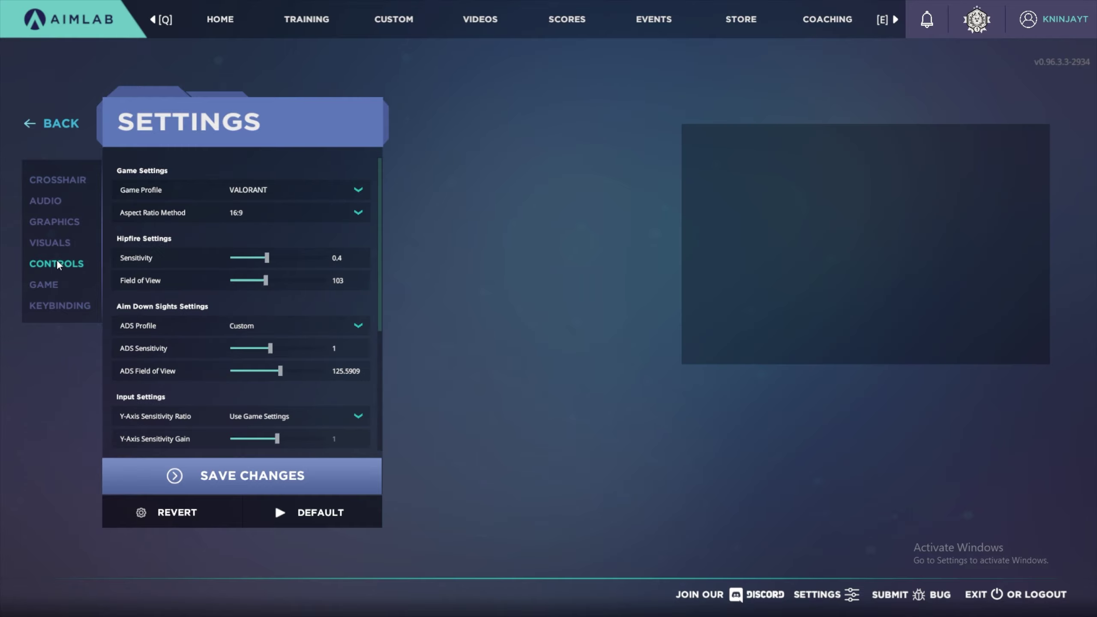
# Look through the available game profiles for VALORANT and close the list without changing the selection.
pyautogui.click(272, 191)
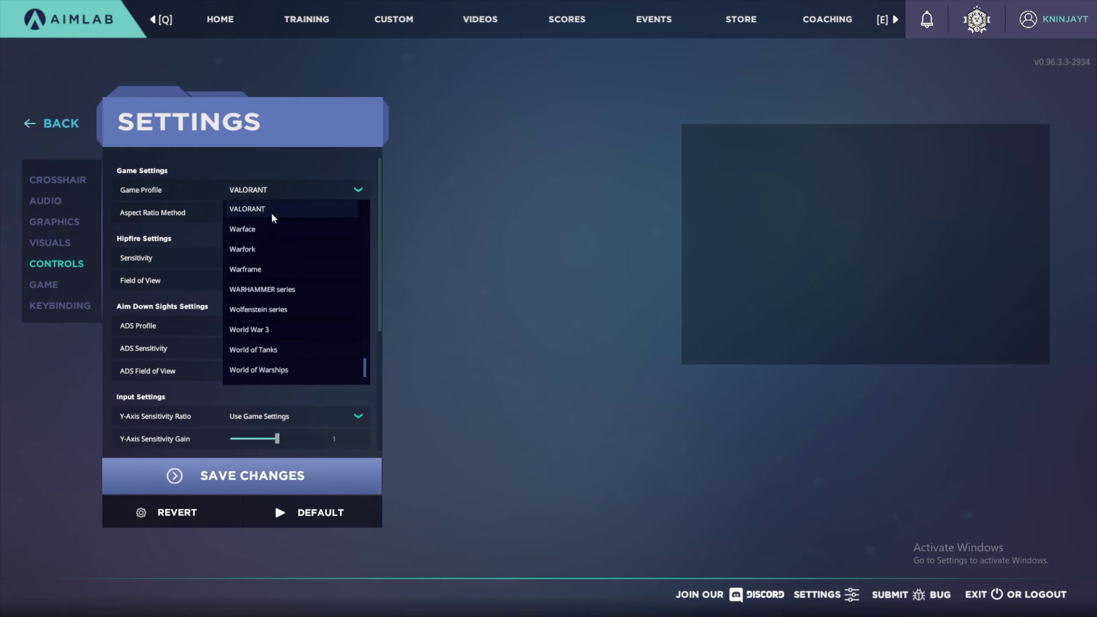
pyautogui.scroll(8, 319, 235)
pyautogui.scroll(-4, 303, 302)
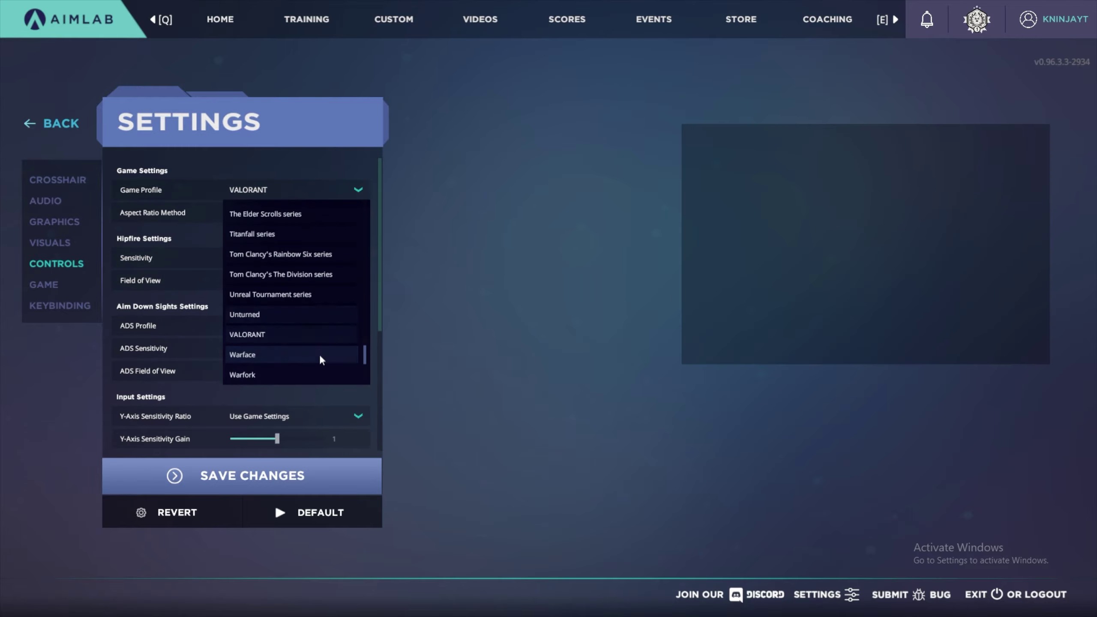
pyautogui.scroll(-1, 298, 338)
pyautogui.scroll(-4, 298, 318)
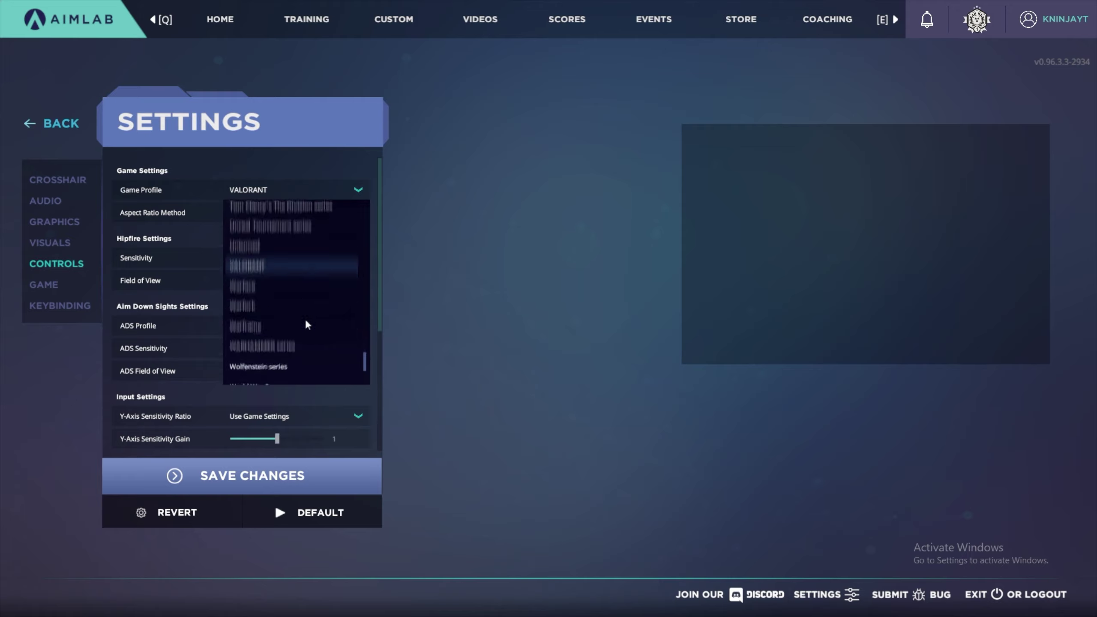
pyautogui.scroll(3, 308, 321)
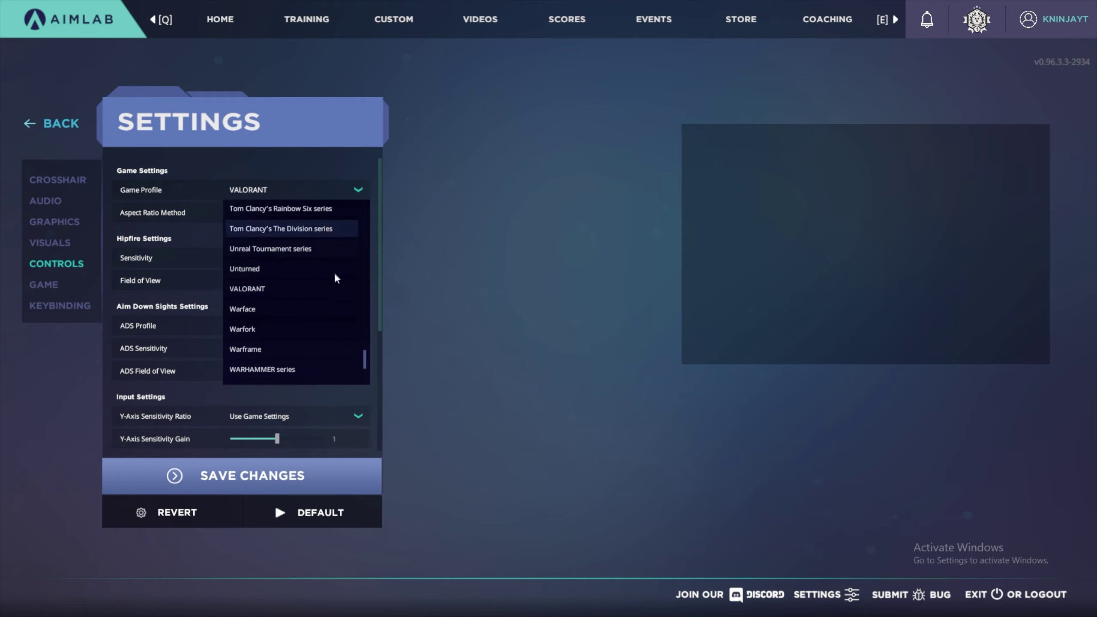
pyautogui.click(448, 282)
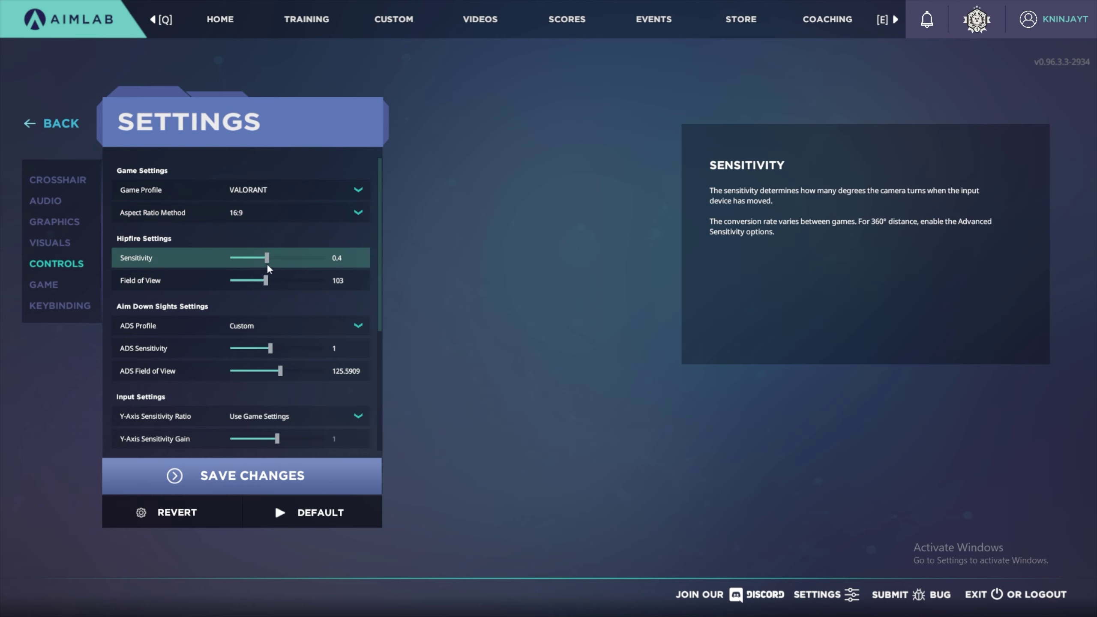
# Review the hipfire sensitivity and field of view, and save the control settings.
pyautogui.moveTo(283, 264)
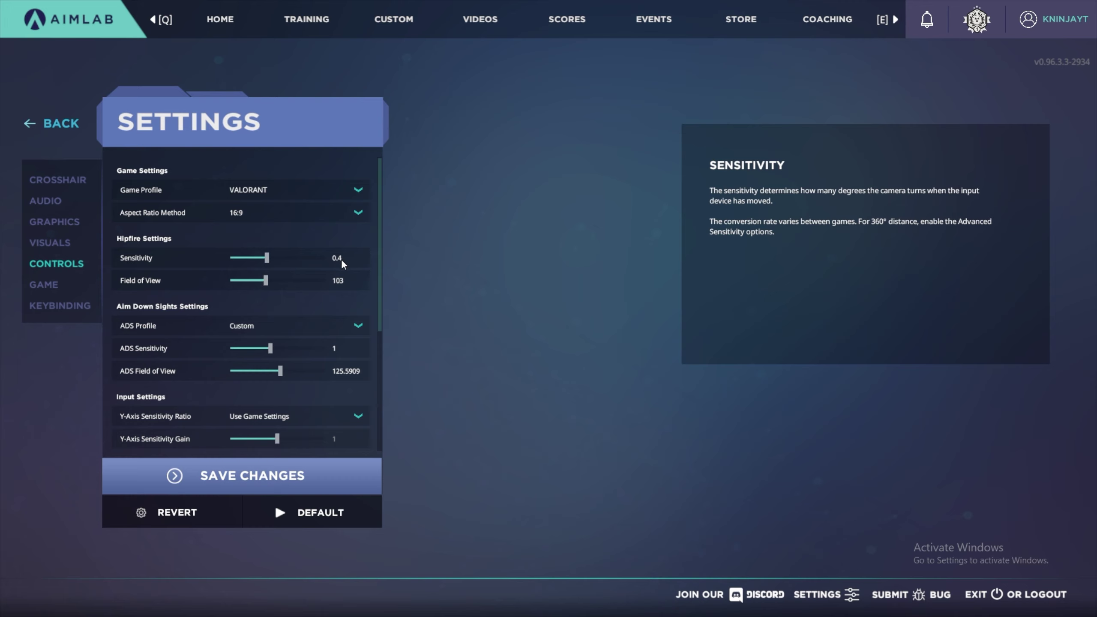
pyautogui.moveTo(352, 290)
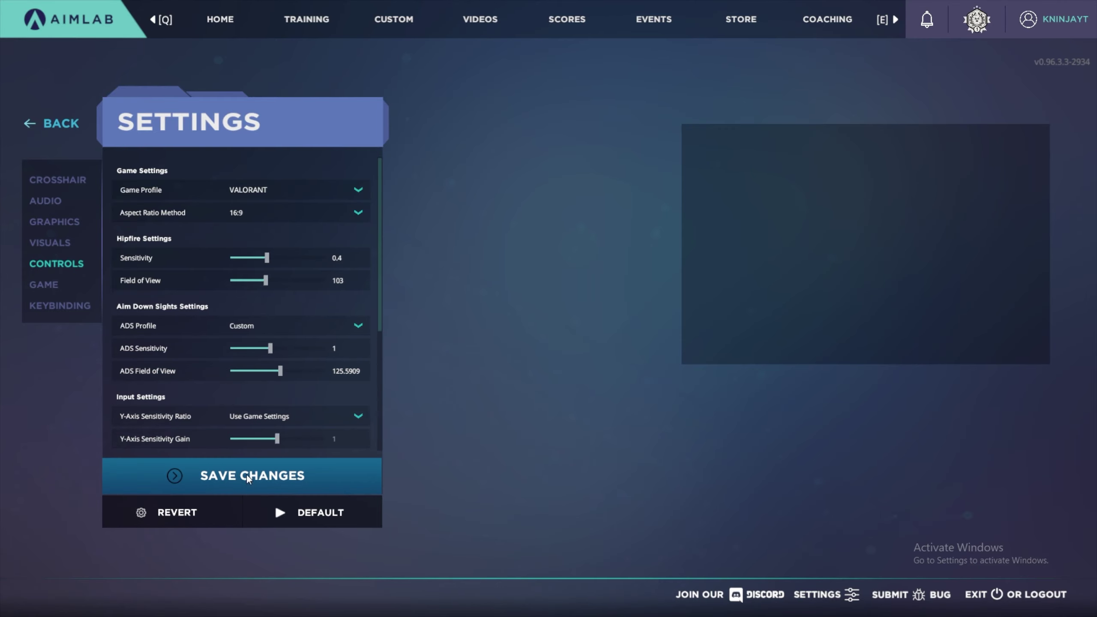
pyautogui.click(302, 474)
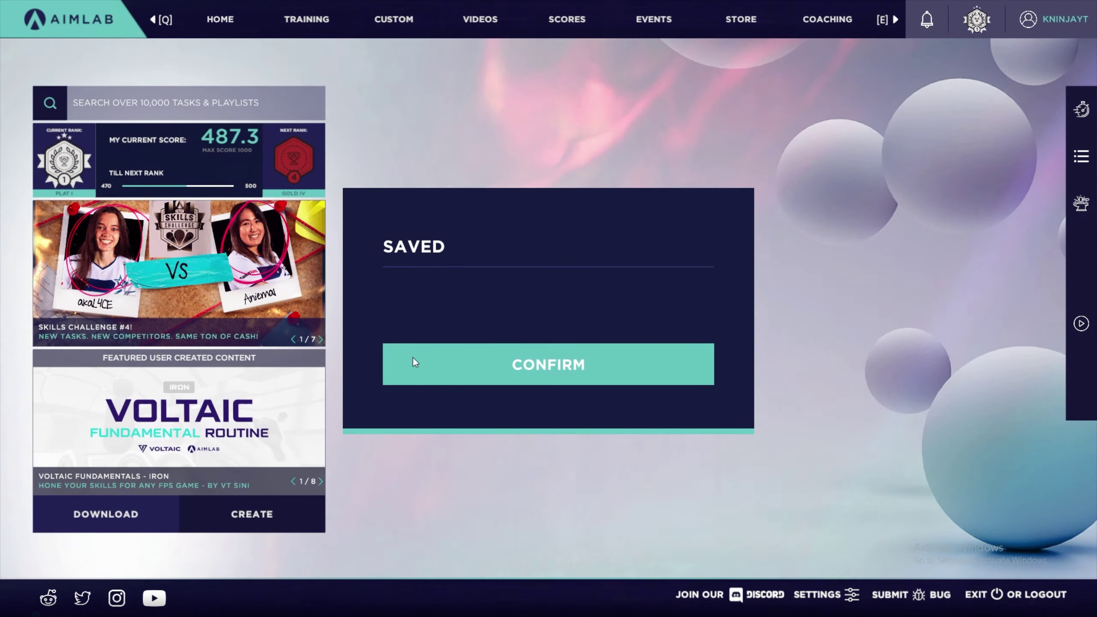
pyautogui.click(413, 361)
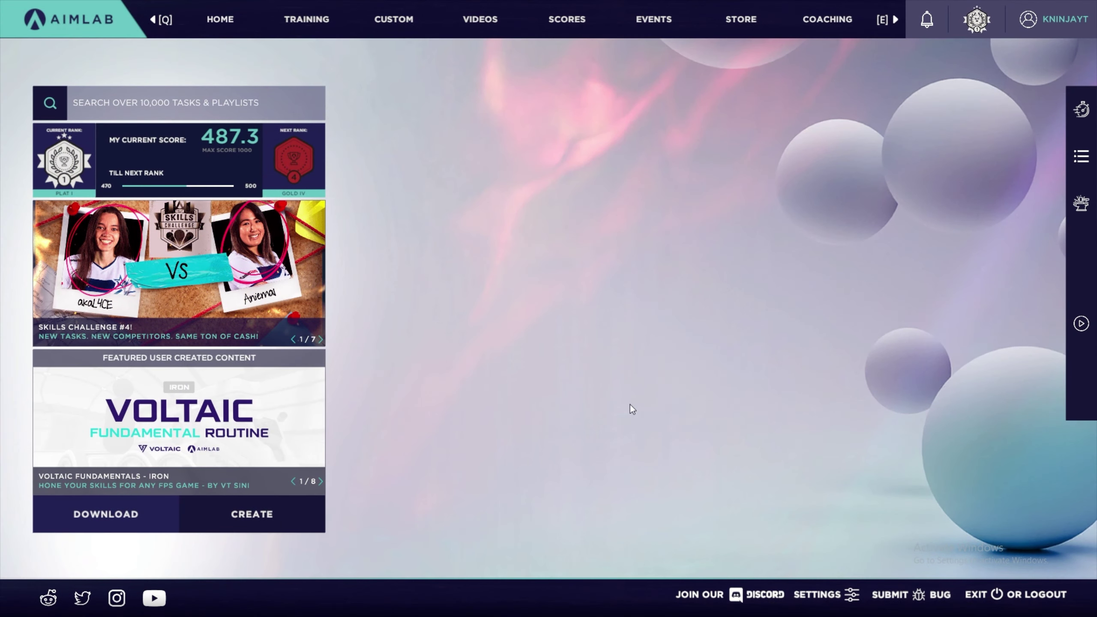
# Look through the graphics, controls, game and keybinding settings and return to the home page.
pyautogui.click(817, 595)
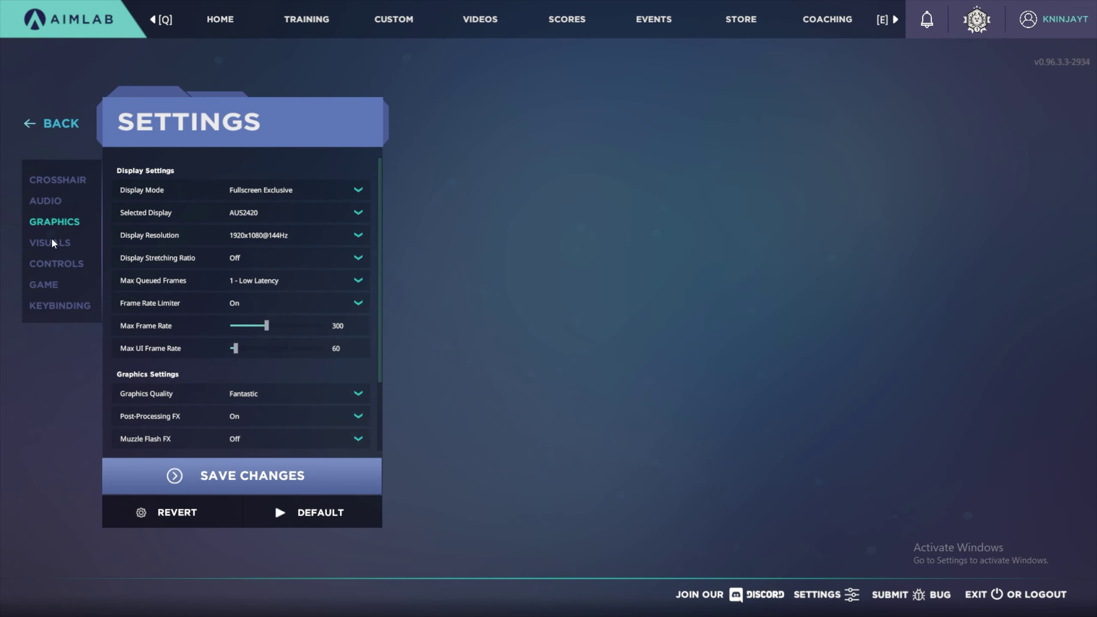
pyautogui.click(61, 263)
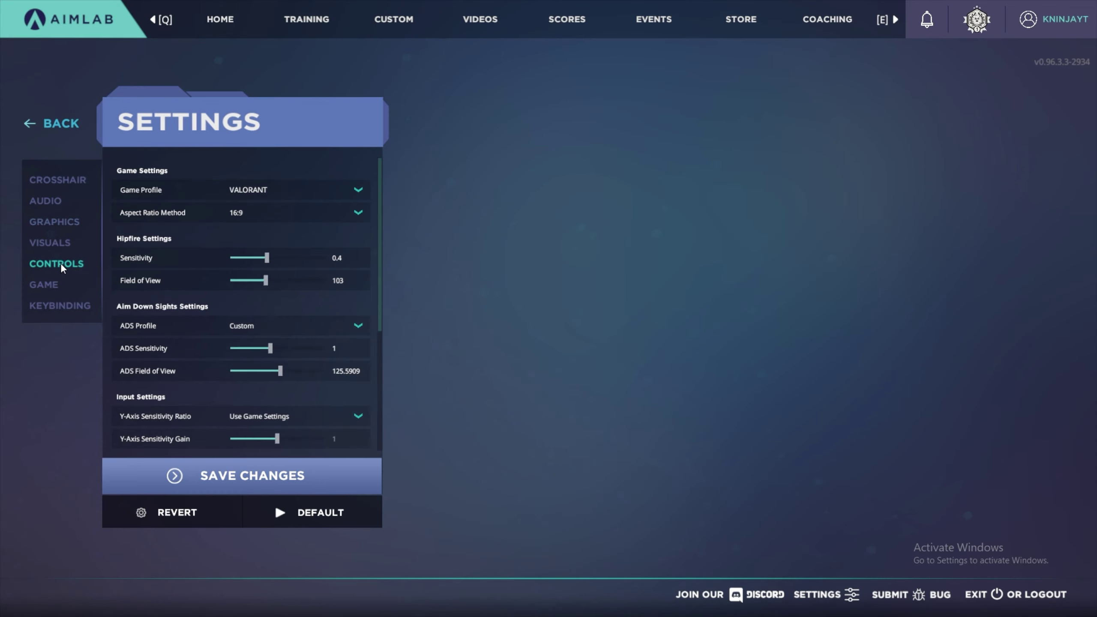
pyautogui.click(49, 289)
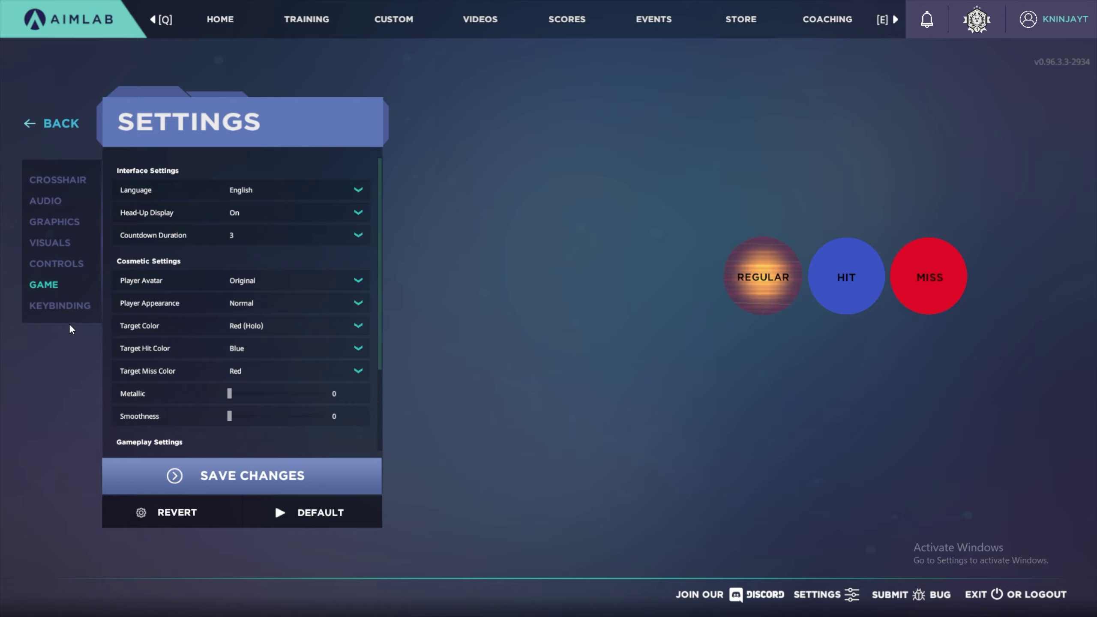
pyautogui.click(59, 307)
pyautogui.click(49, 288)
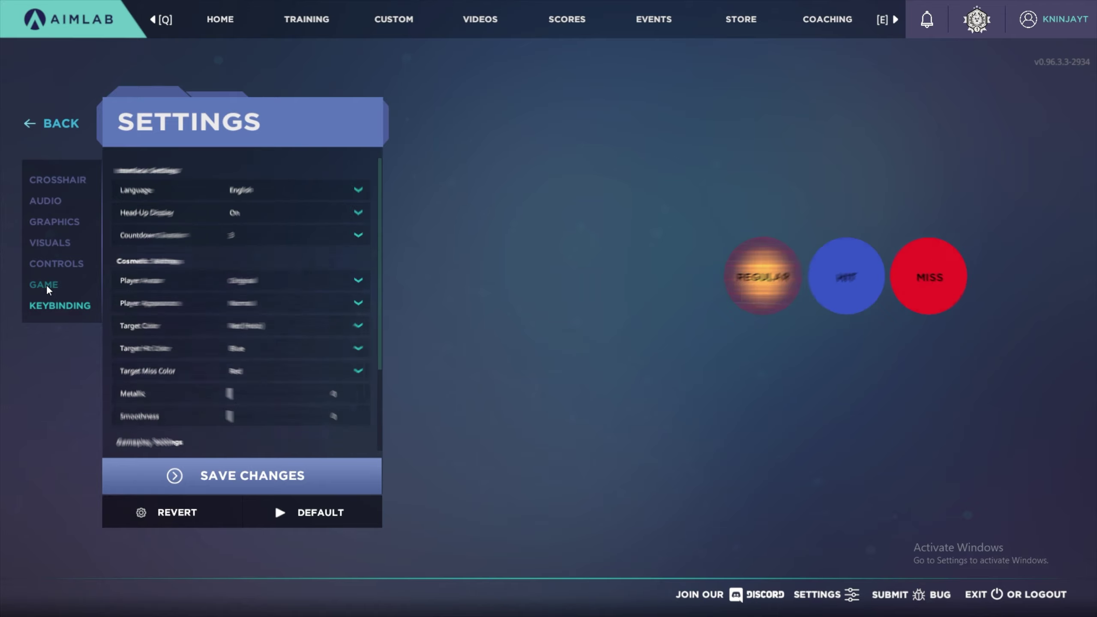
pyautogui.click(67, 125)
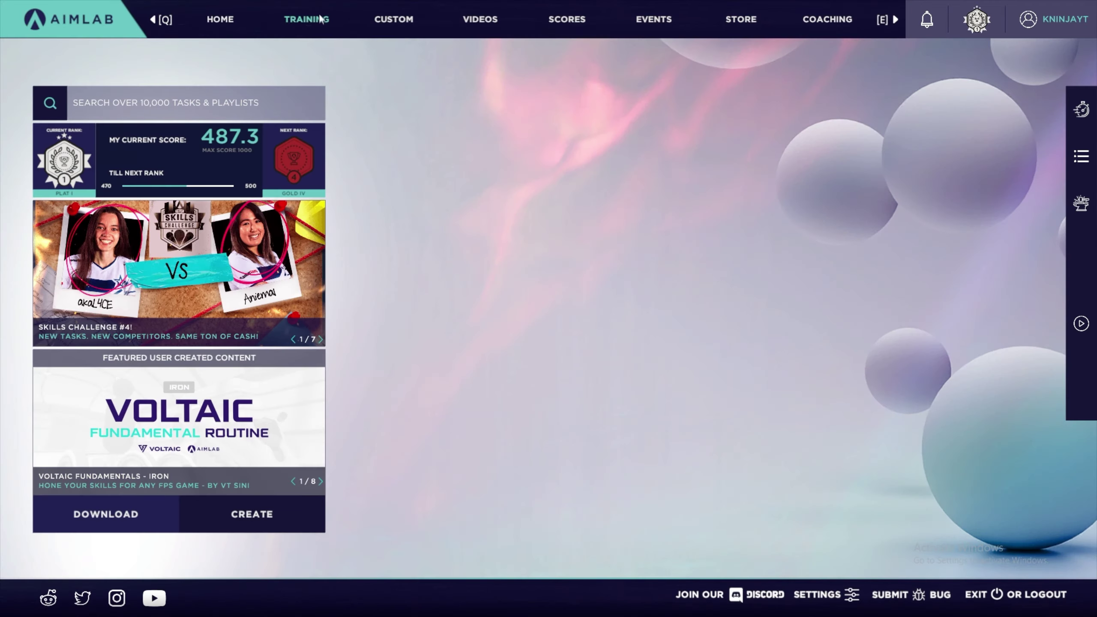
# View the Aim Lab profile with its rank and overall skill category scores, and return to the home page.
pyautogui.click(307, 19)
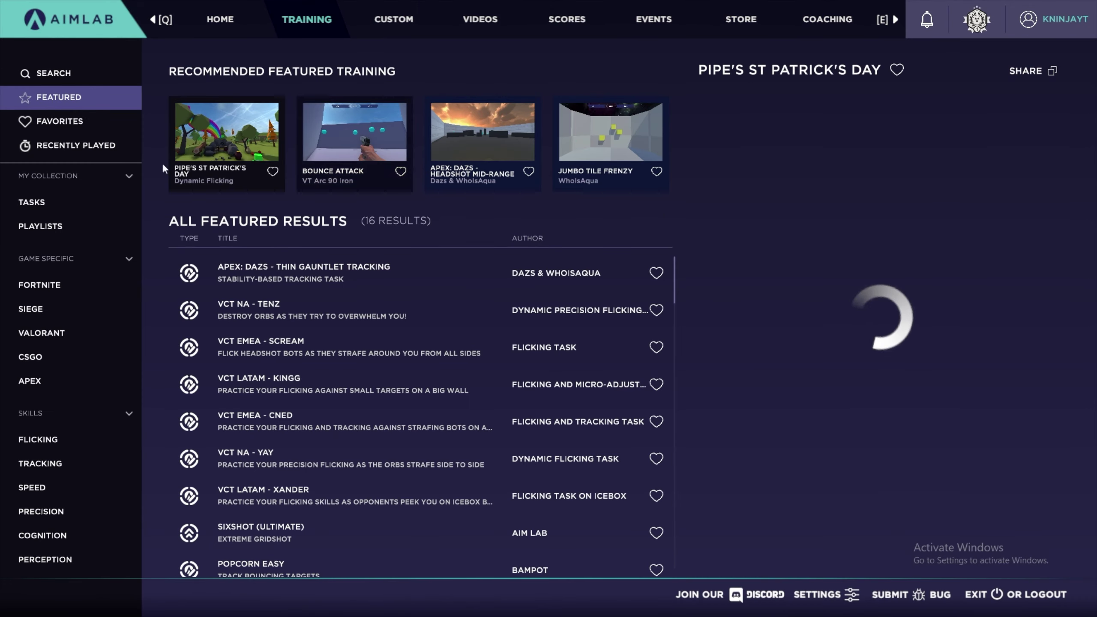
pyautogui.click(214, 19)
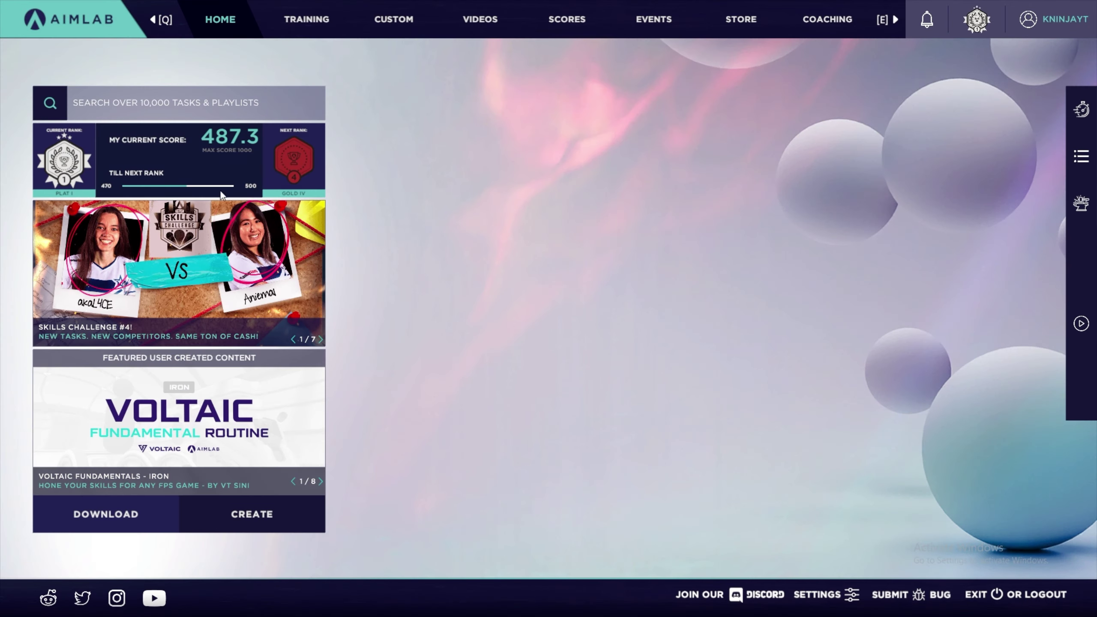
pyautogui.click(207, 153)
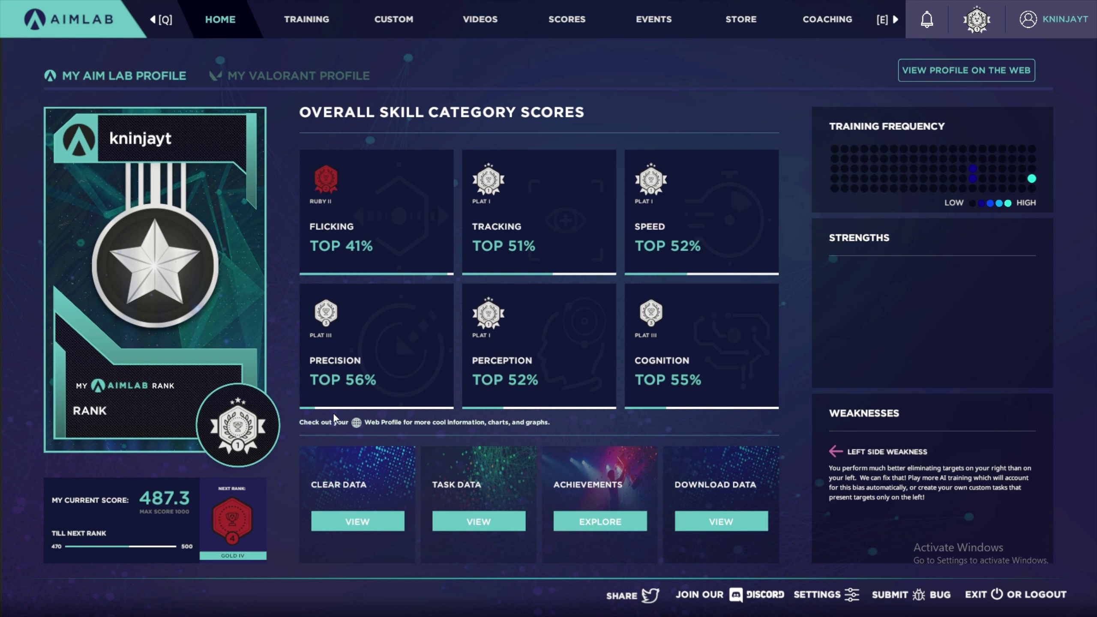
pyautogui.click(285, 20)
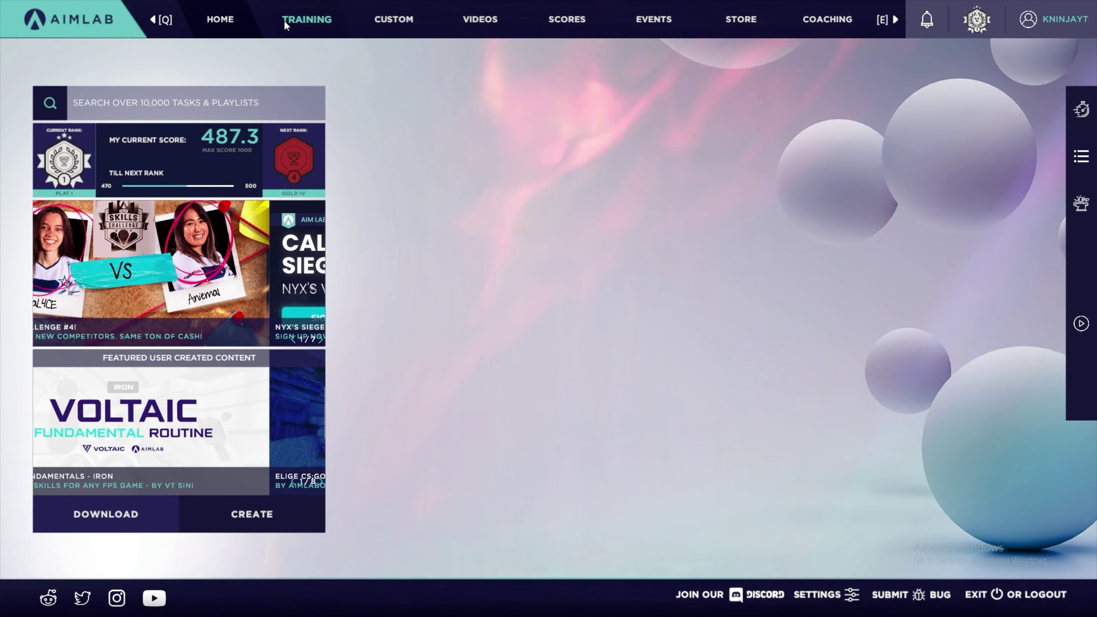
pyautogui.click(221, 14)
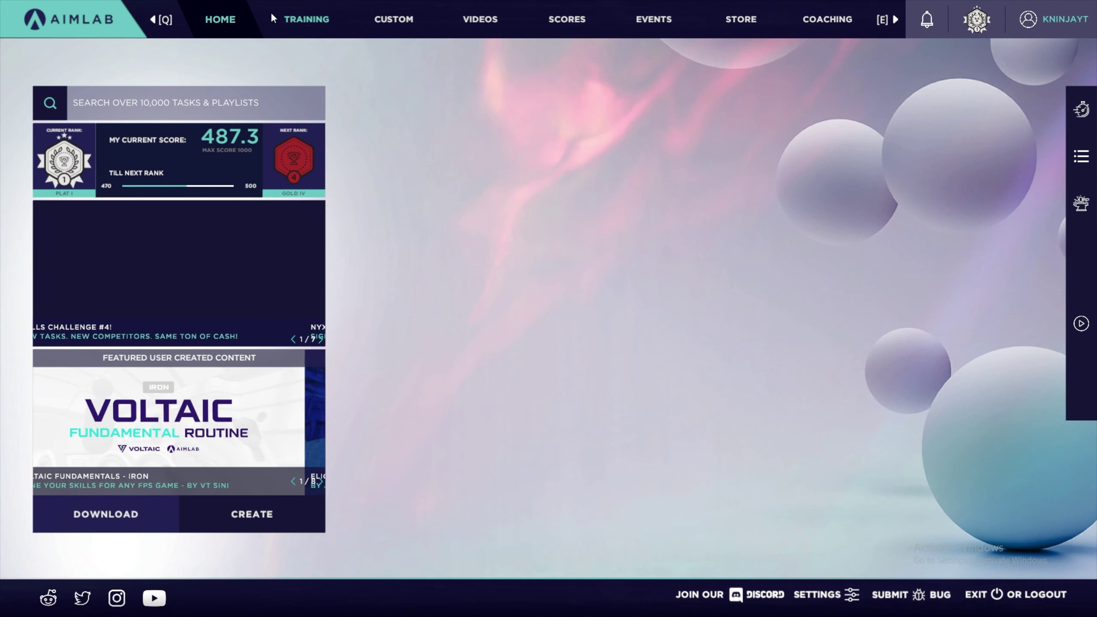
# Browse the flicking skill tasks in the training library.
pyautogui.click(278, 16)
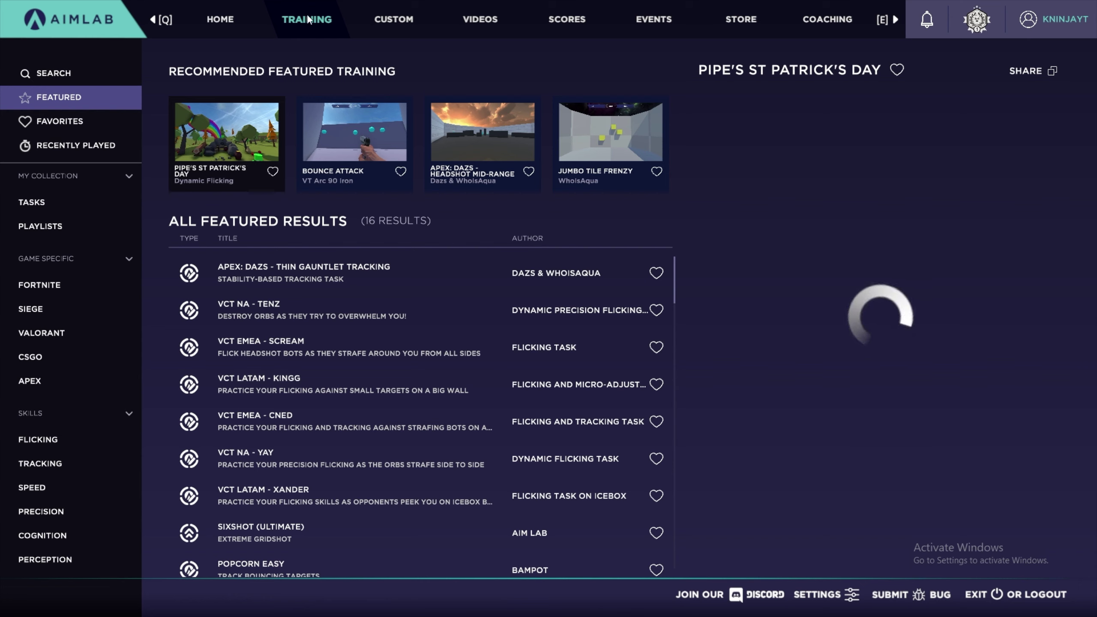
pyautogui.scroll(-2, 48, 425)
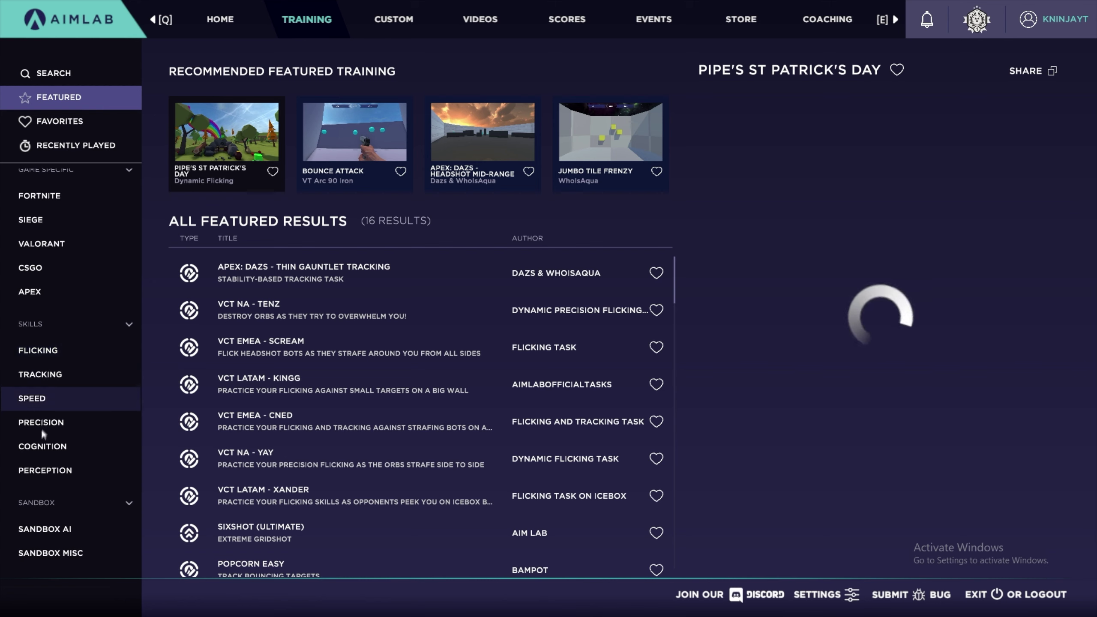
pyautogui.click(63, 354)
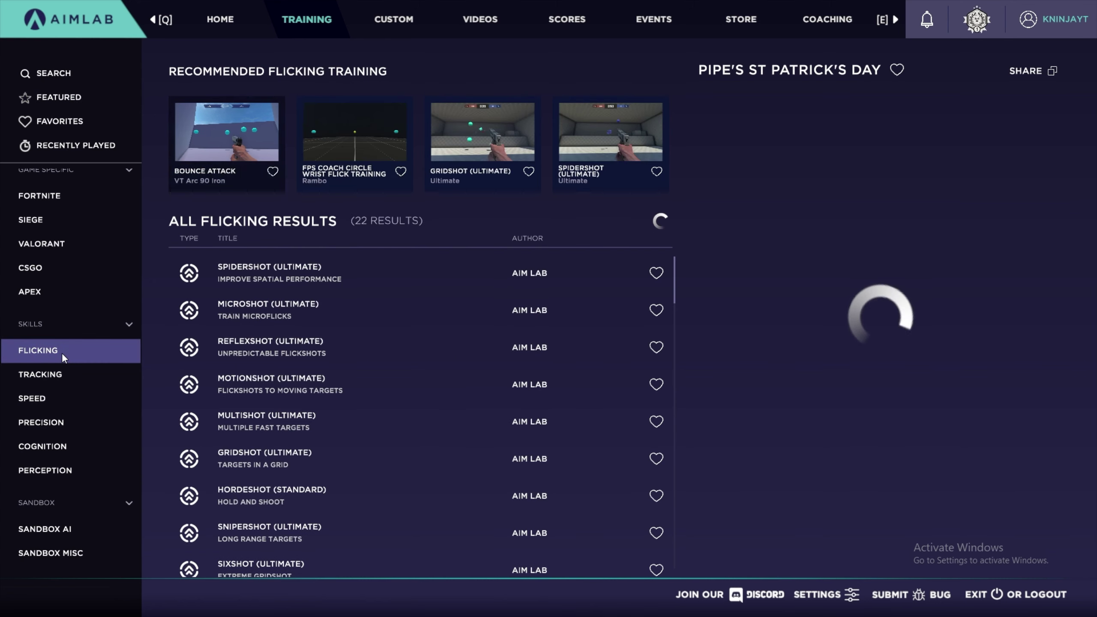
pyautogui.scroll(-10, 272, 358)
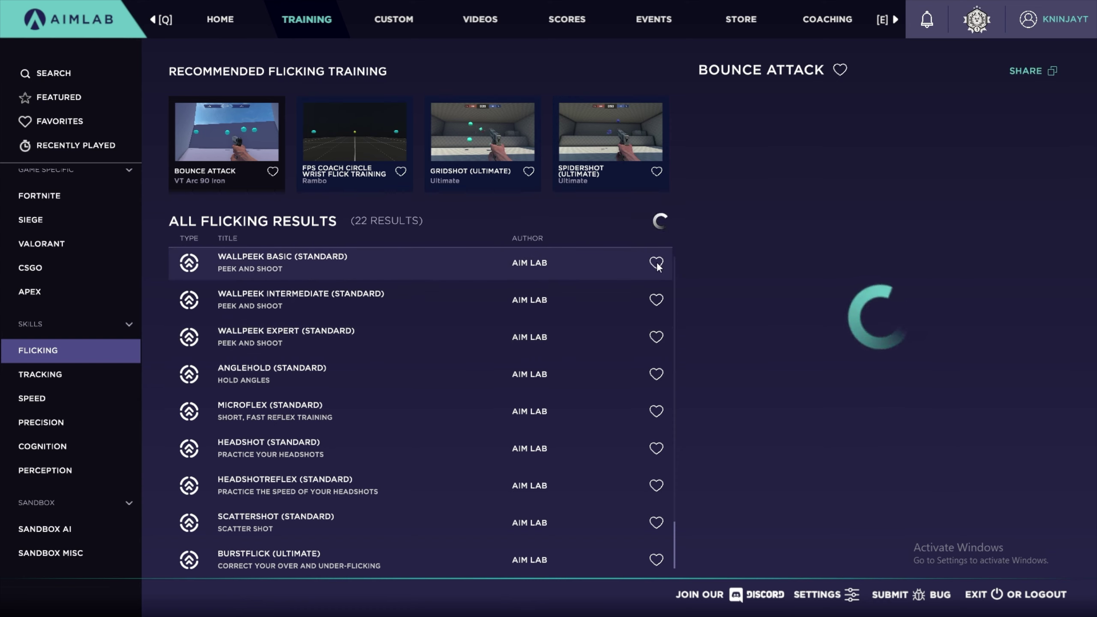
pyautogui.scroll(2, 68, 148)
# View the training playlists including Aim Lab Assessment, and open the custom content section.
pyautogui.click(49, 225)
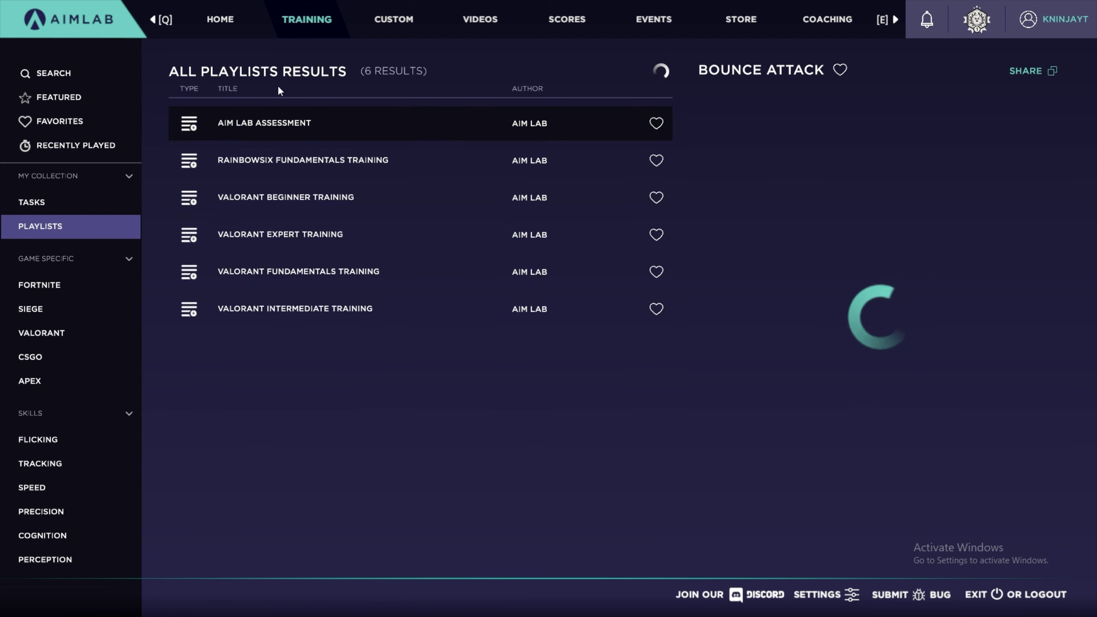
pyautogui.click(323, 122)
pyautogui.click(404, 25)
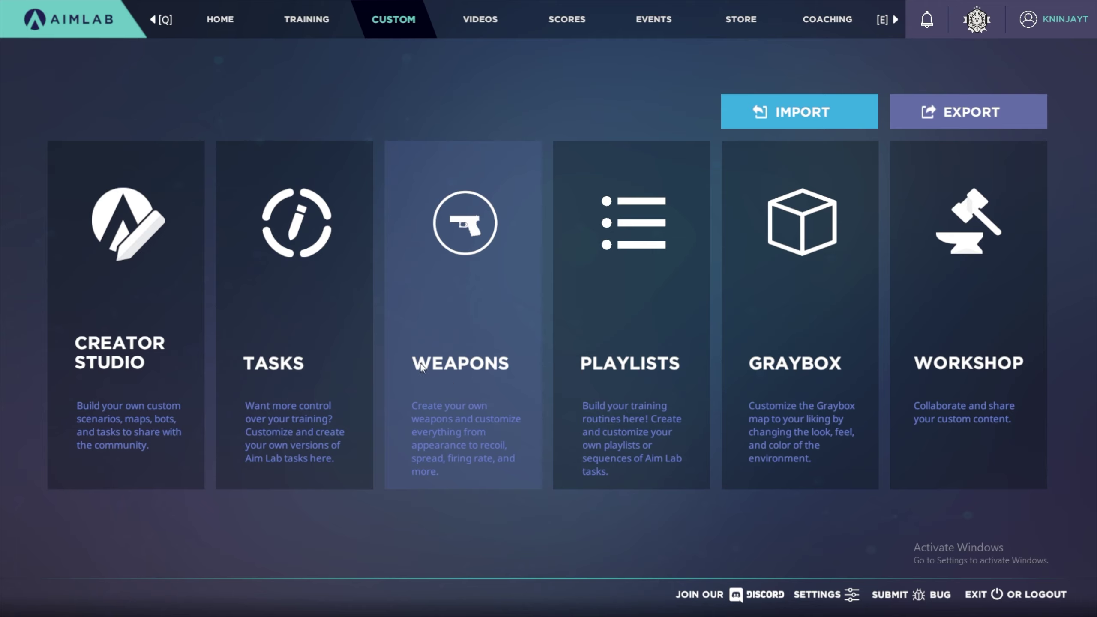
# Set Player Damage FX to Off in the graphics settings and save the changes.
pyautogui.press('q')
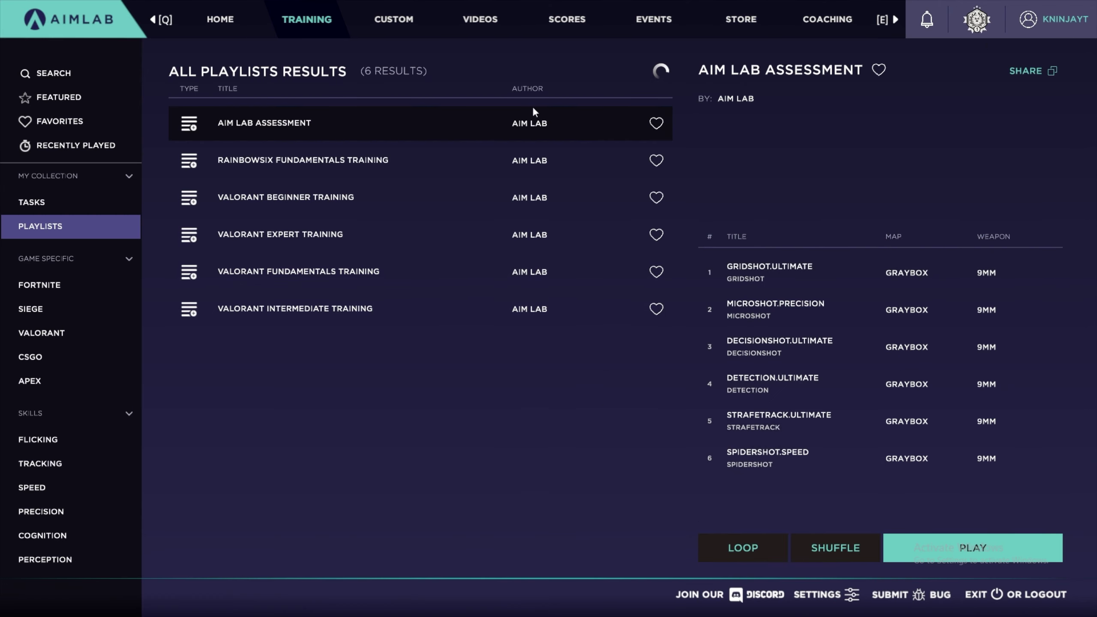
pyautogui.press('q')
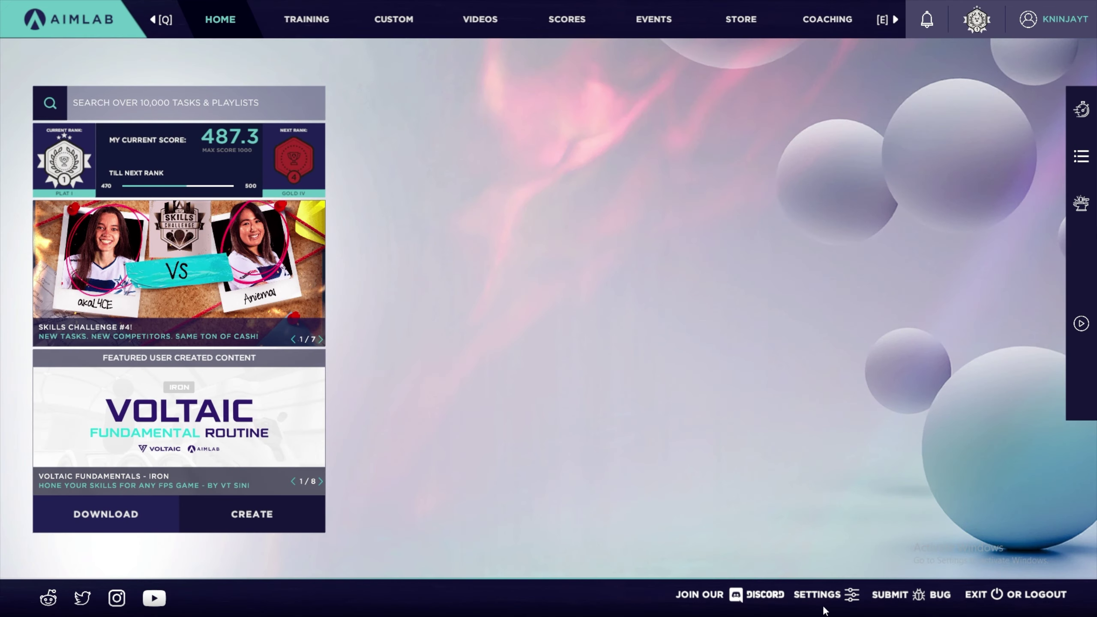
pyautogui.click(824, 597)
pyautogui.click(71, 250)
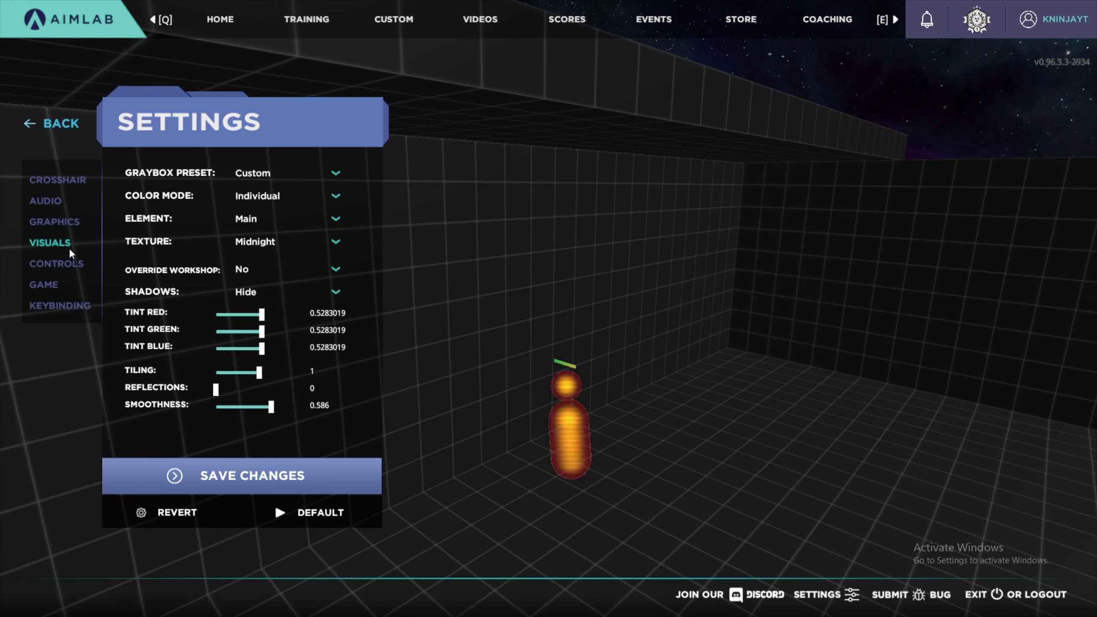
pyautogui.click(49, 222)
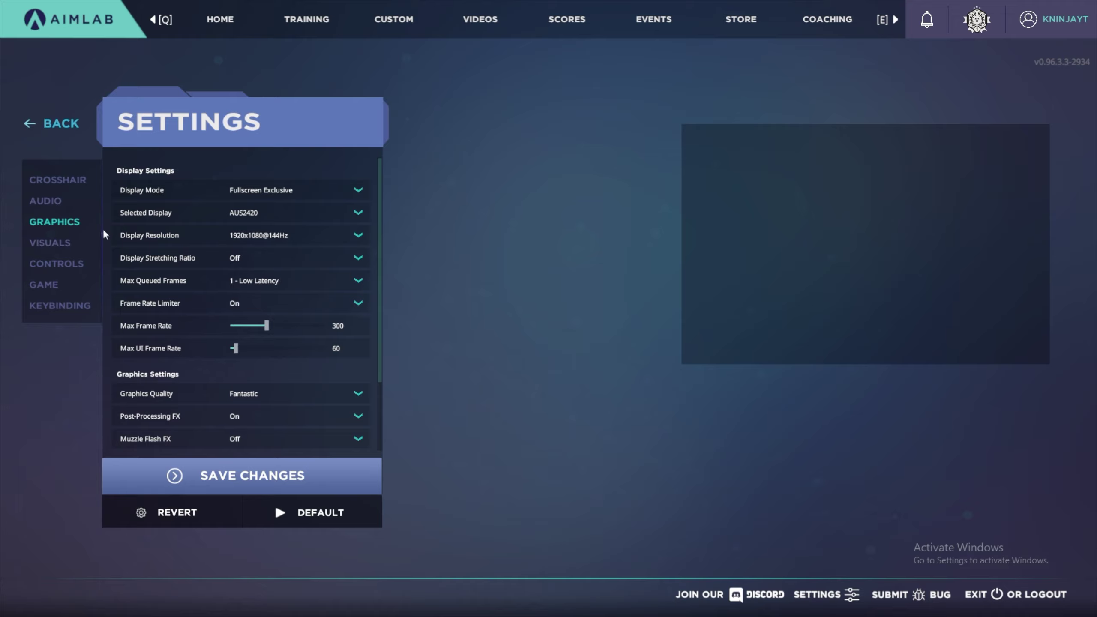
pyautogui.scroll(-3, 265, 346)
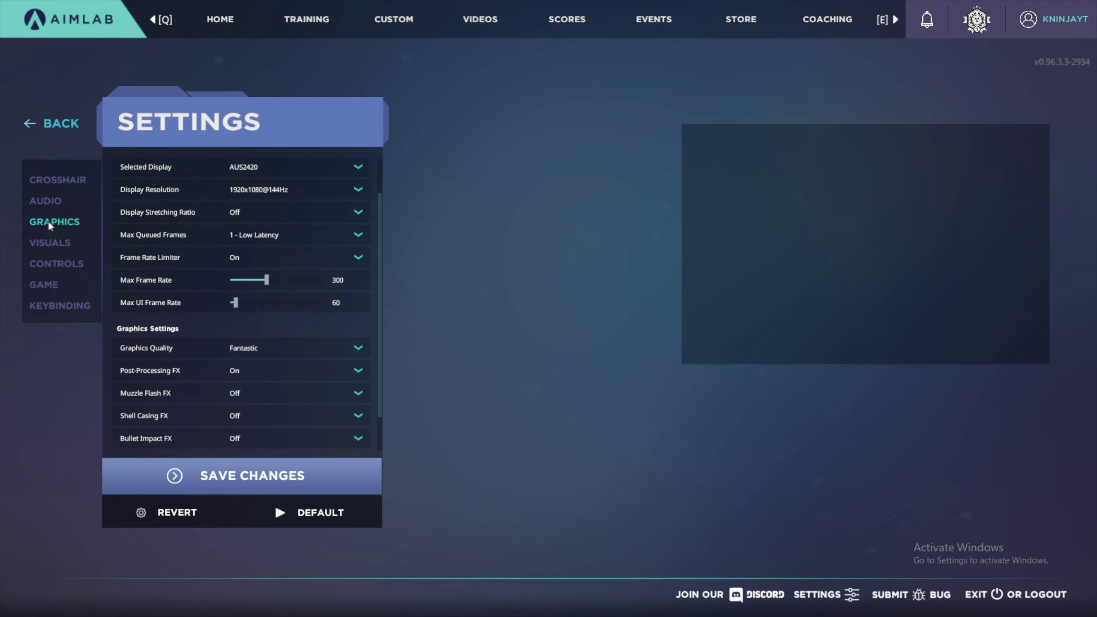
pyautogui.click(262, 419)
pyautogui.click(247, 444)
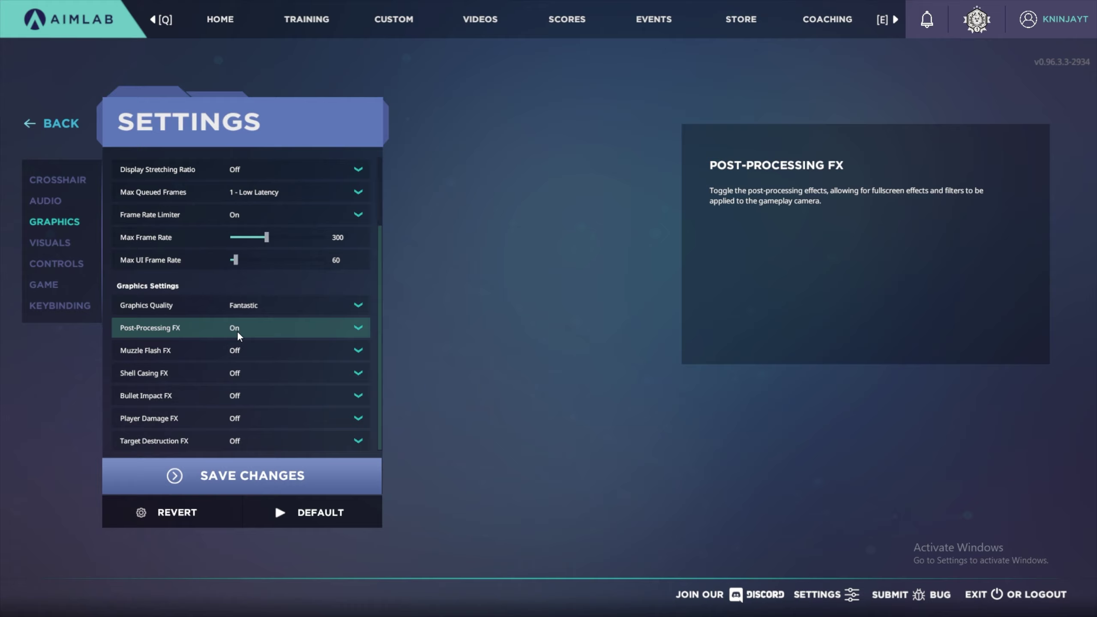
pyautogui.click(257, 490)
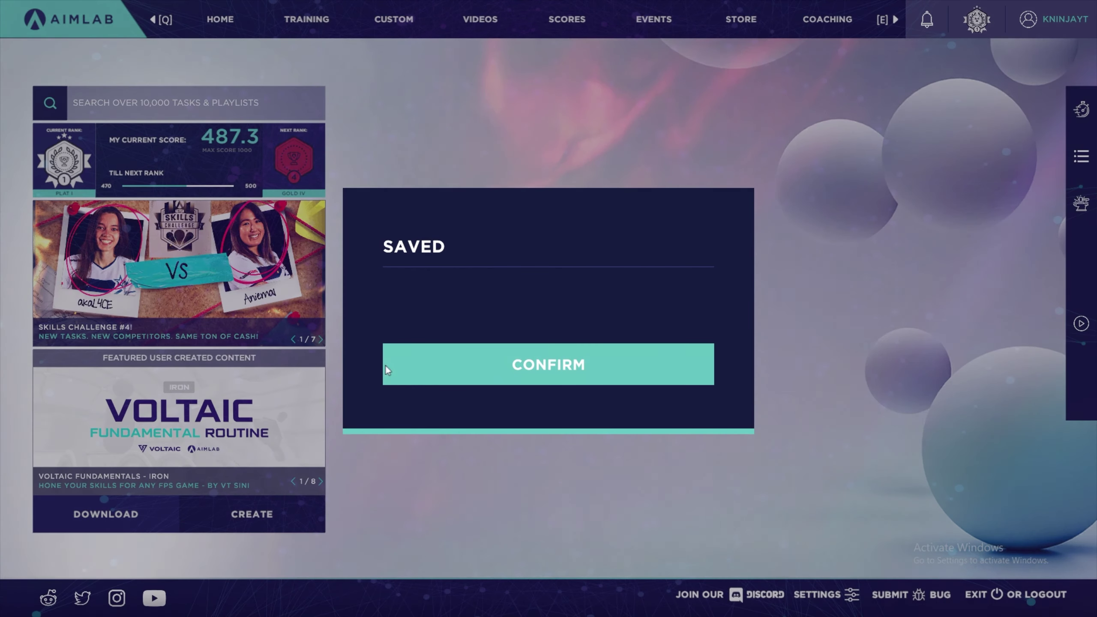
pyautogui.click(387, 367)
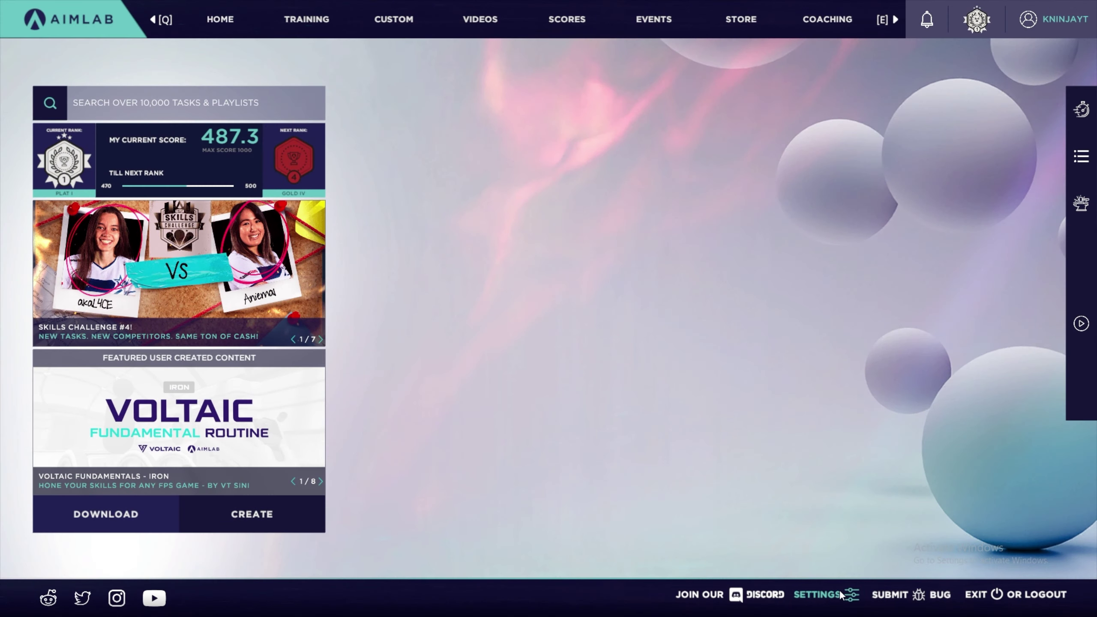
# Review the effects options in the graphics settings again, and return to the home page through the training section.
pyautogui.click(834, 588)
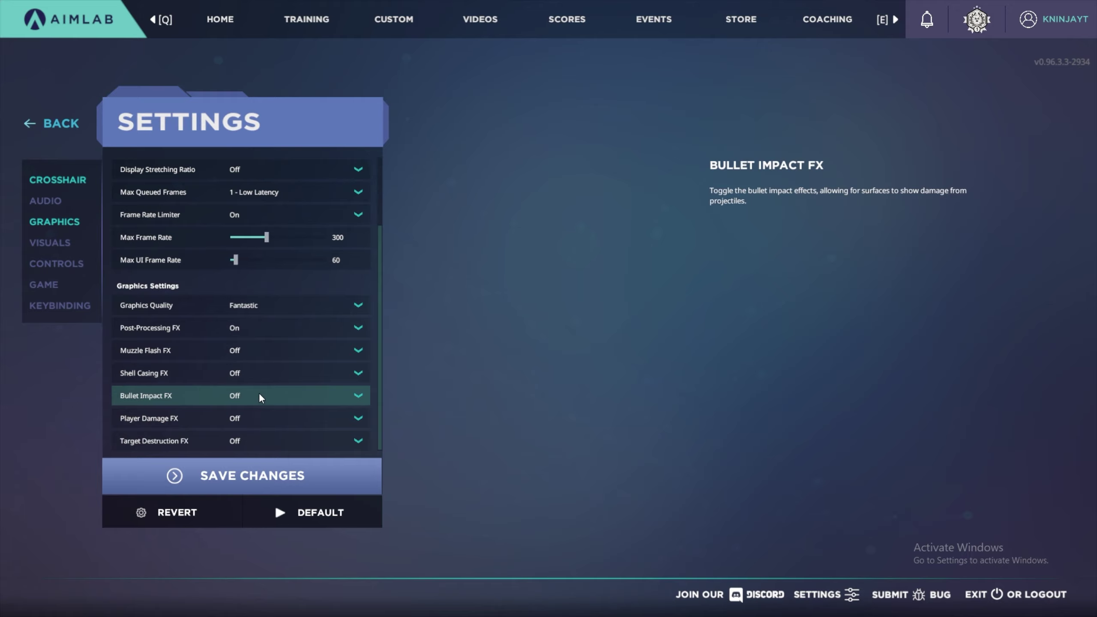
pyautogui.click(292, 6)
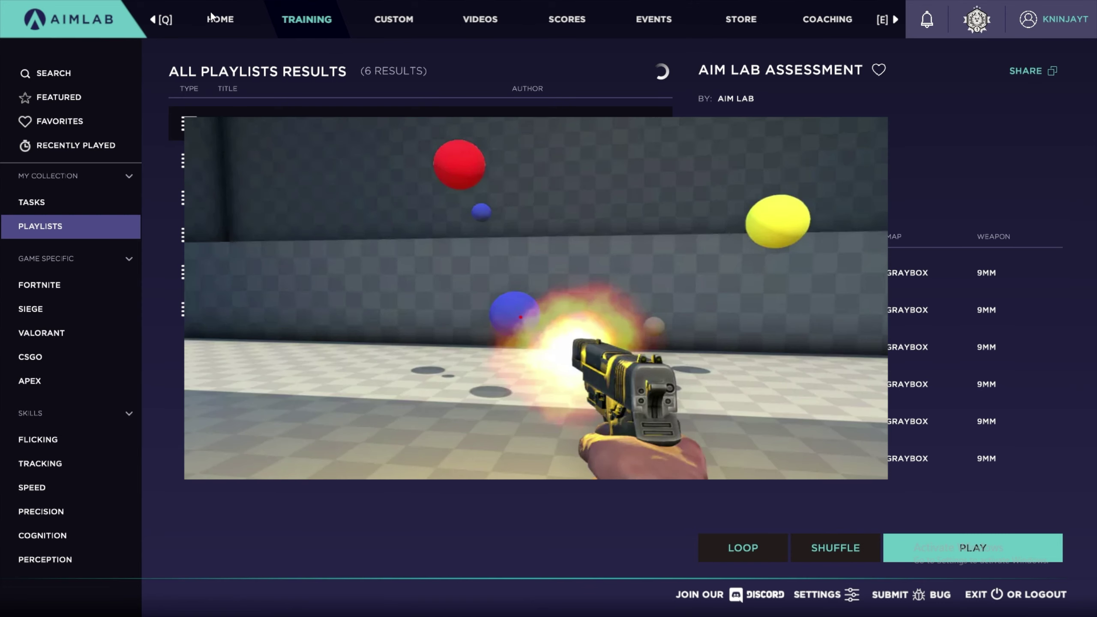
pyautogui.click(211, 16)
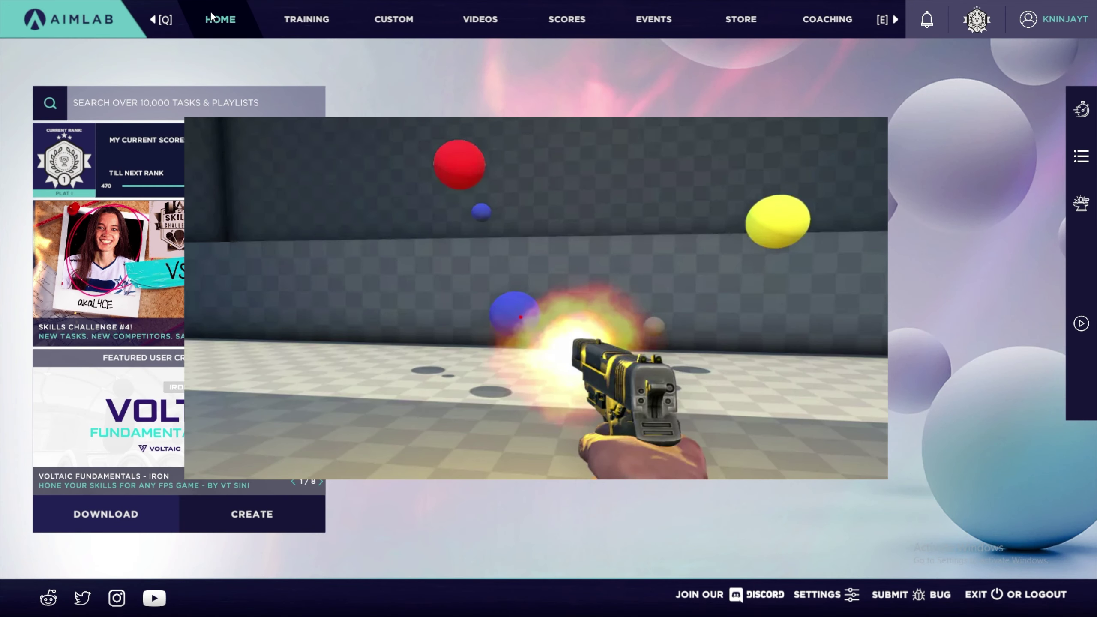